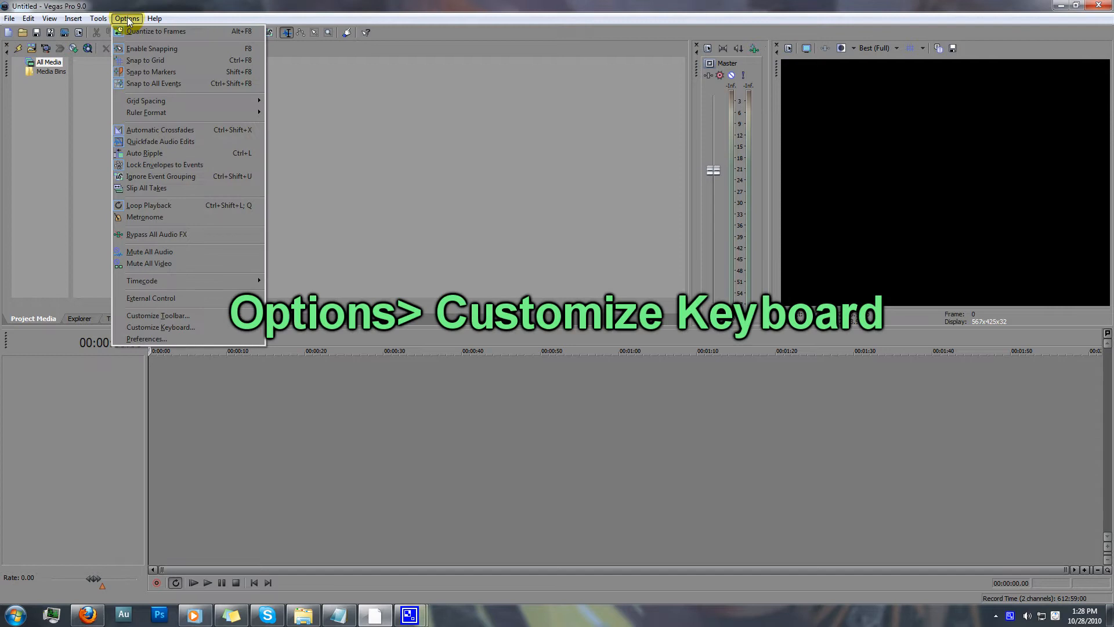
Find the leftbyframe command in the keyboard customization settings and select CursorTo.LeftByFrame with Left as its shortcut.
{"action": "left_click", "coordinate": [179, 324]}
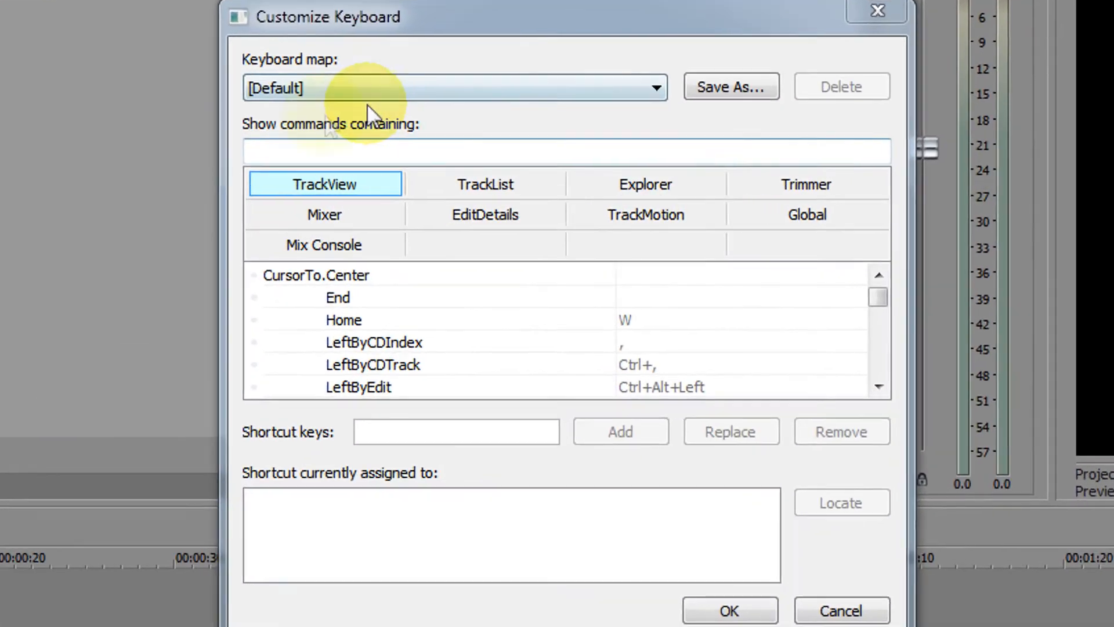
{"action": "left_click", "coordinate": [391, 146]}
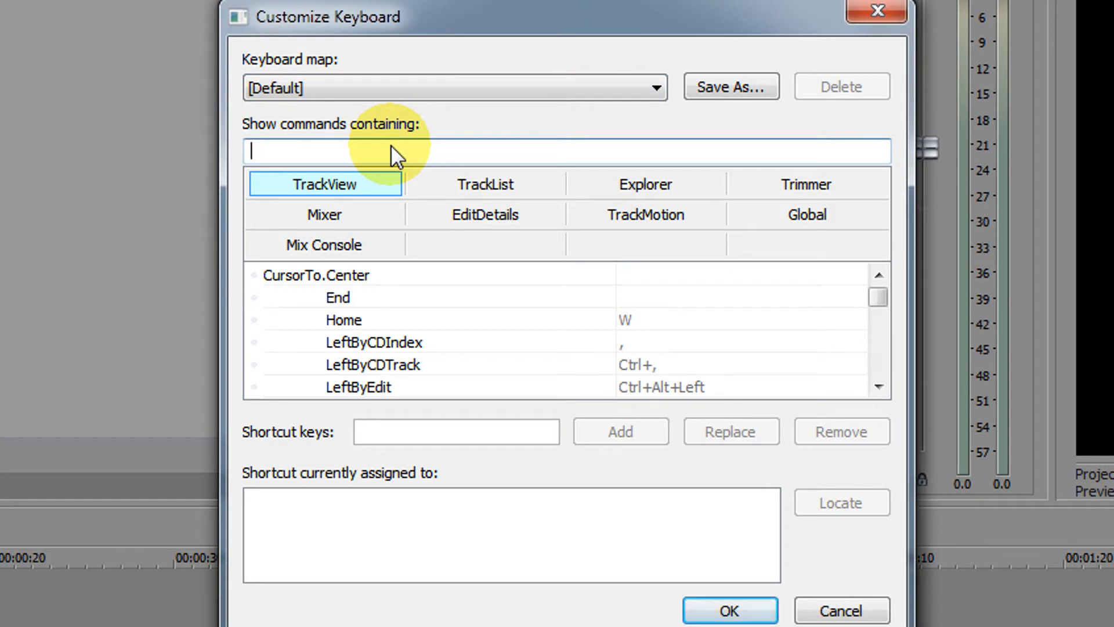
{"action": "type", "text": "leftbyframe"}
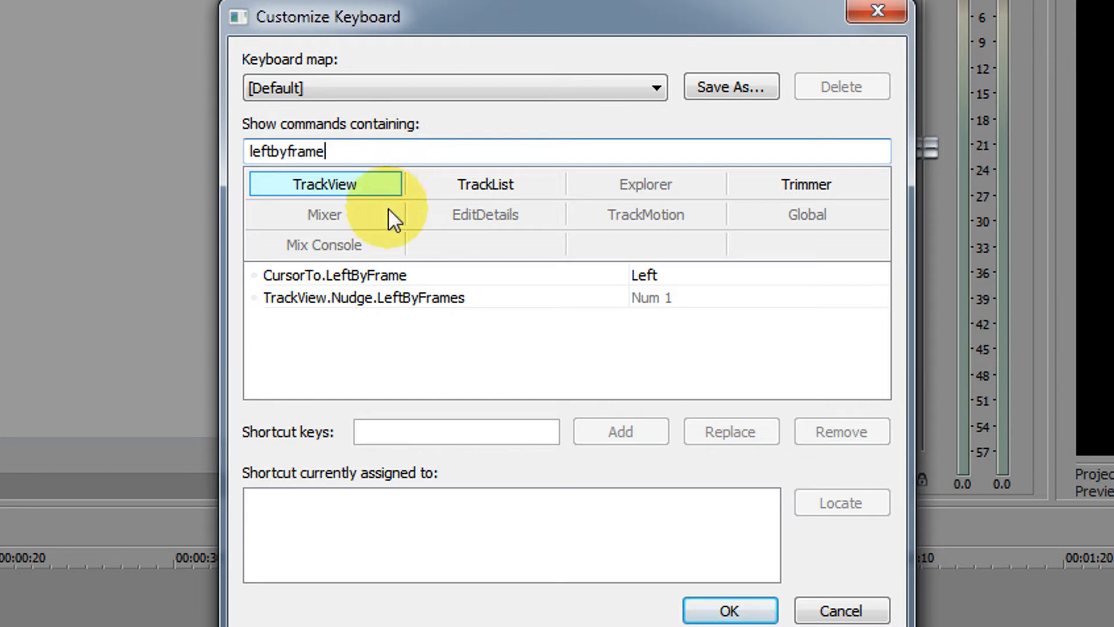
{"action": "left_click", "coordinate": [367, 275]}
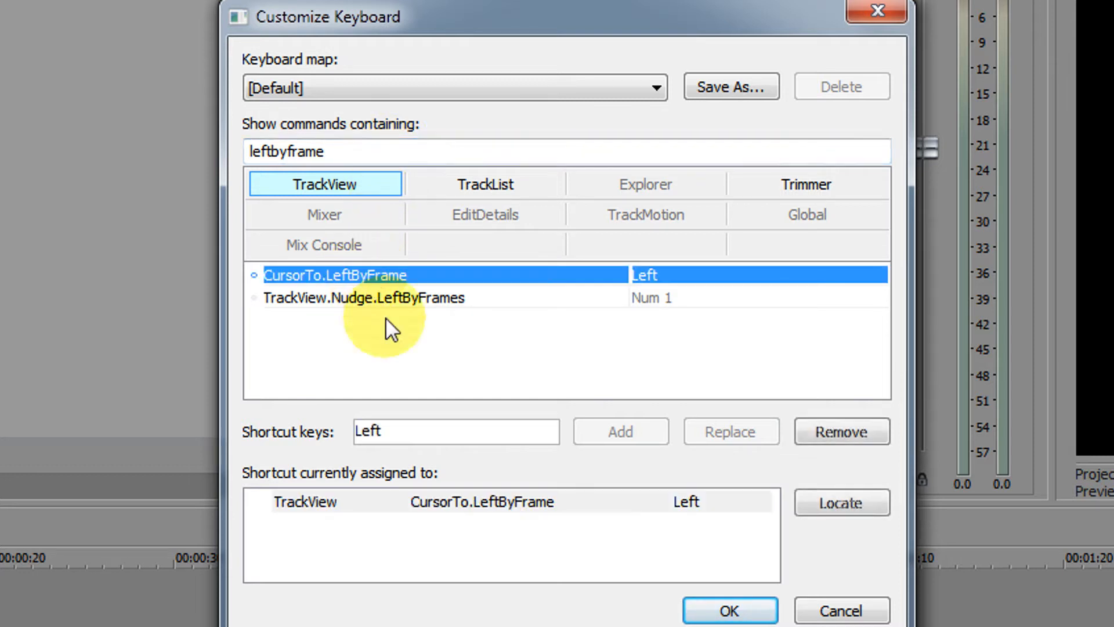
{"action": "left_click", "coordinate": [409, 435]}
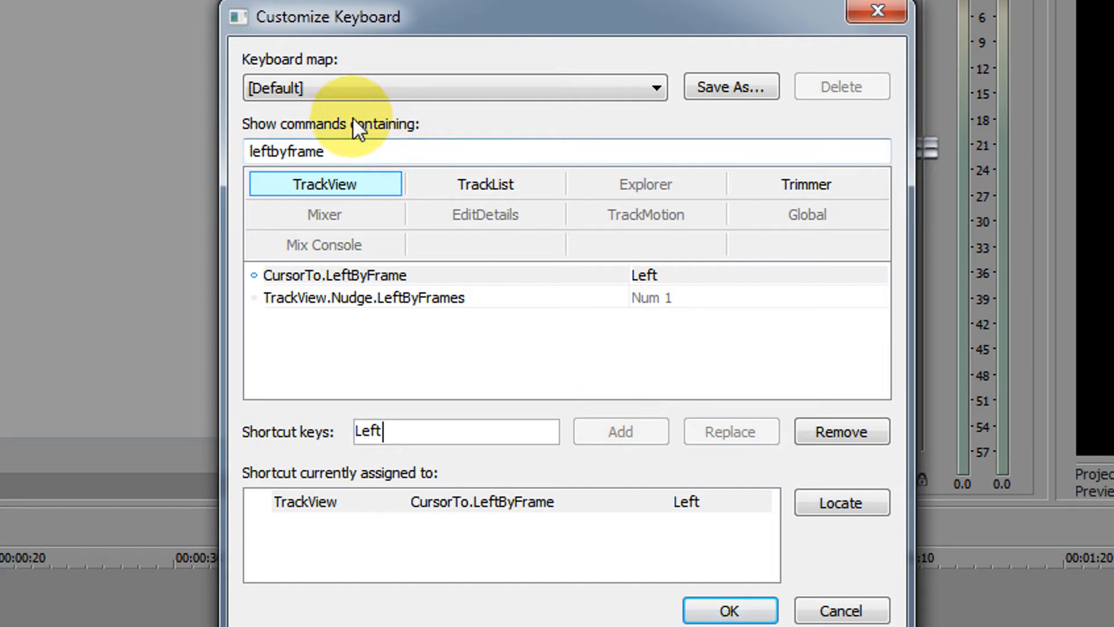
Find the rightbyframe command, select CursorTo.RightByFrame with Right as its shortcut, and accept the keyboard settings.
{"action": "left_click_drag", "start_coordinate": [354, 147], "coordinate": [225, 140]}
{"action": "left_click", "coordinate": [318, 141]}
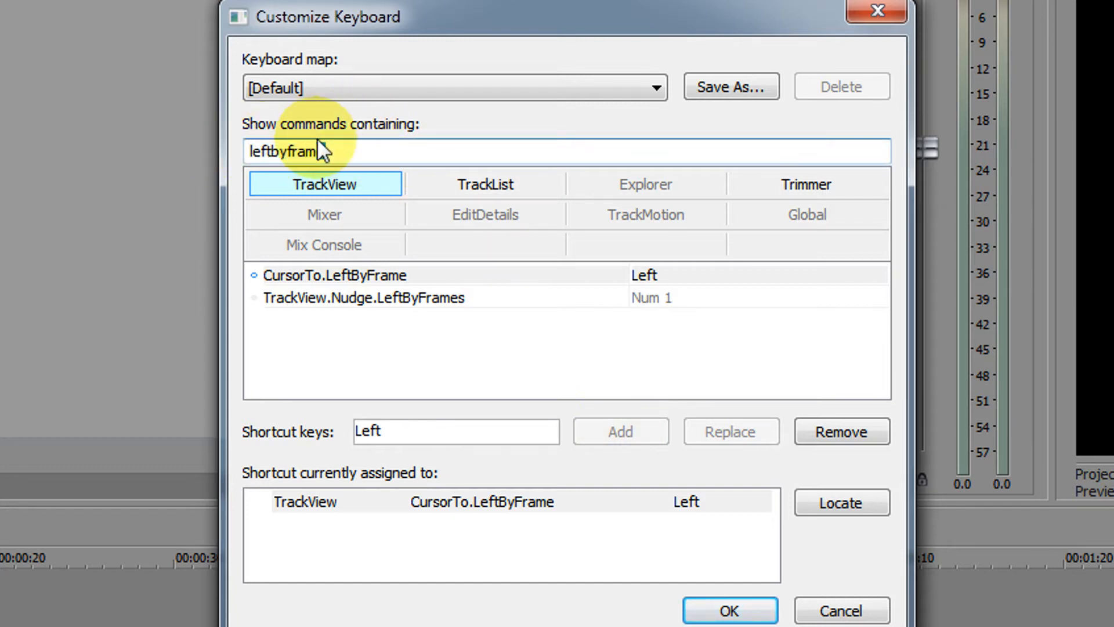
{"action": "double_click", "coordinate": [321, 151]}
{"action": "left_click_drag", "start_coordinate": [271, 150], "coordinate": [224, 150]}
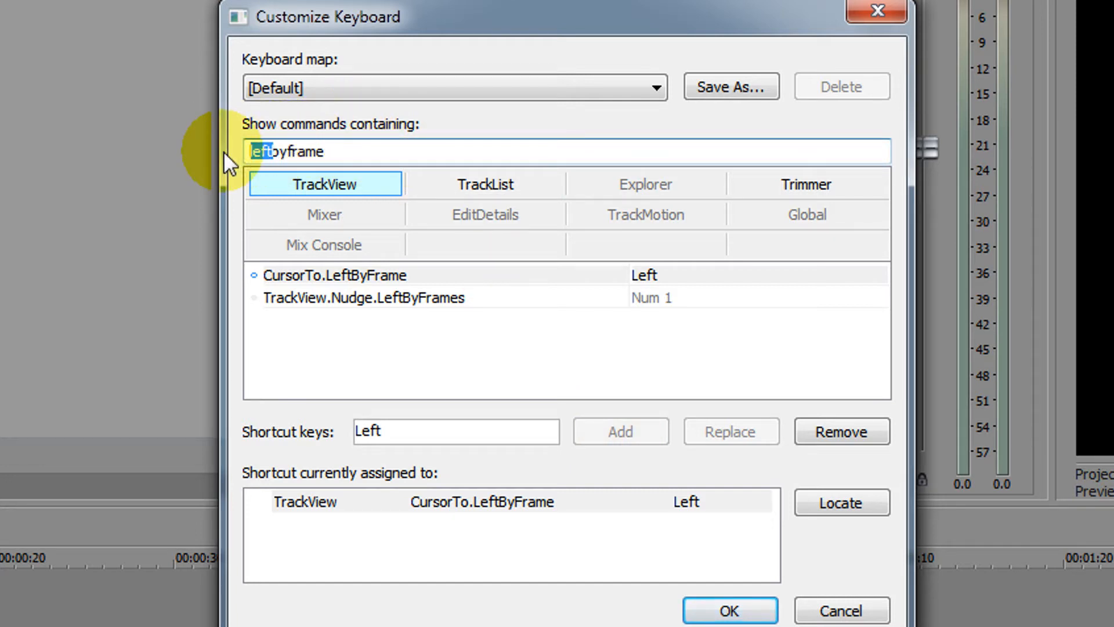
{"action": "type", "text": "right"}
{"action": "left_click", "coordinate": [342, 275]}
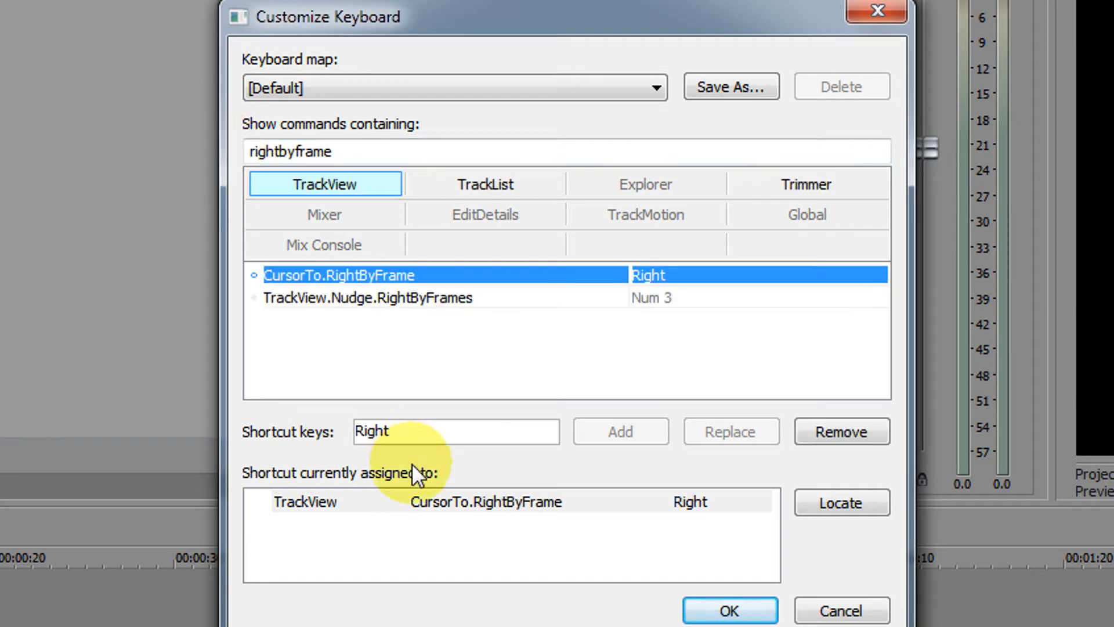
{"action": "left_click", "coordinate": [402, 432]}
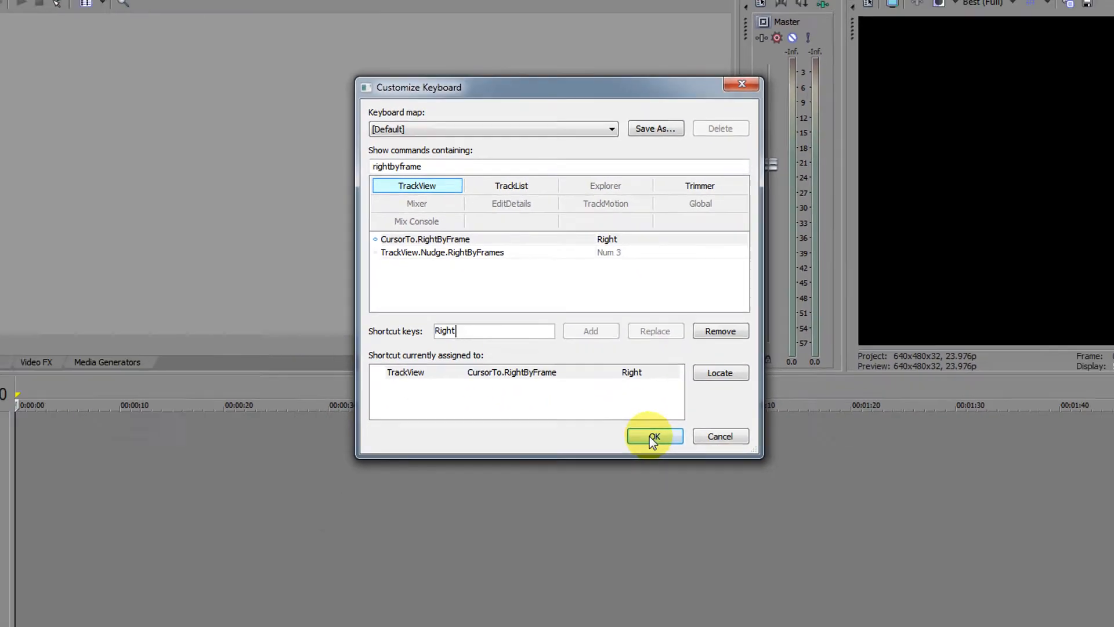
{"action": "left_click", "coordinate": [725, 601]}
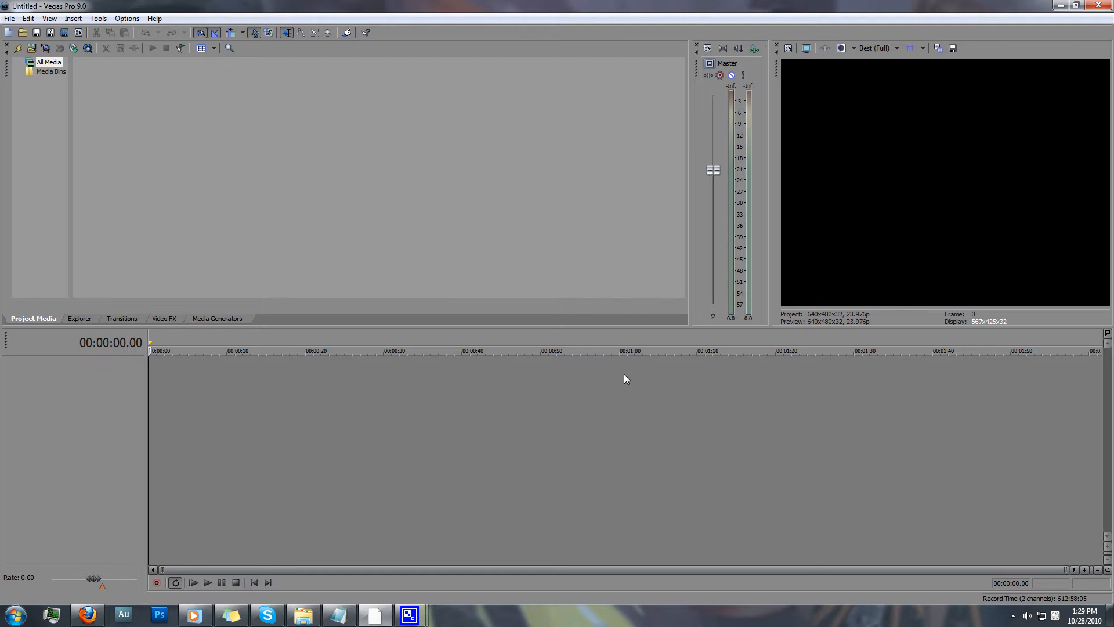
Open the project's video properties and set the pixel aspect ratio to 1.0000 (Square).
{"action": "left_click", "coordinate": [788, 49]}
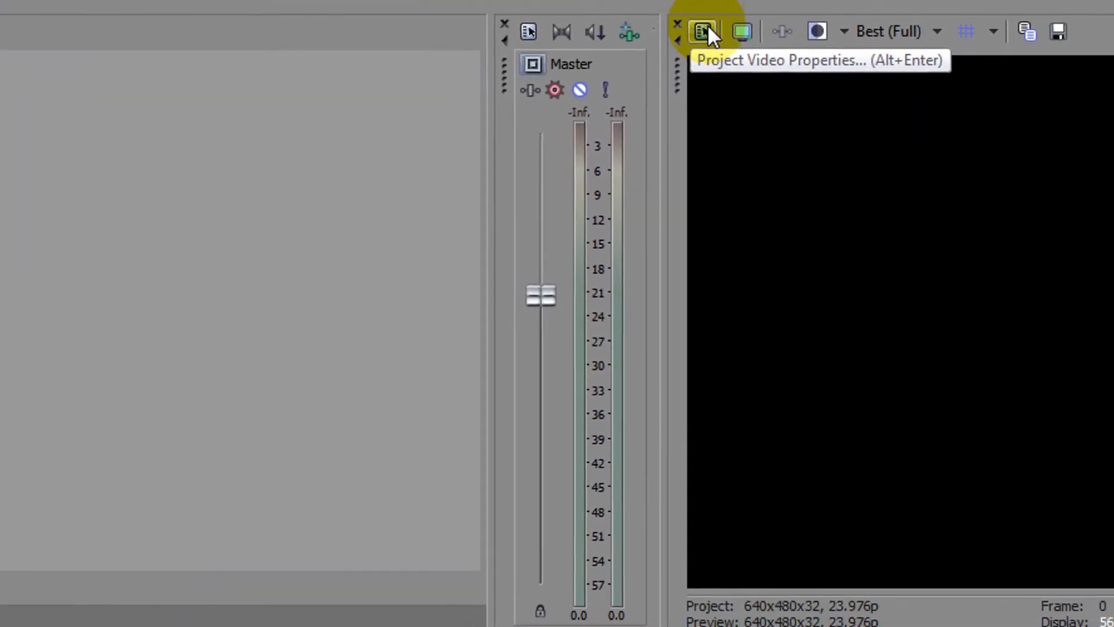
{"action": "left_click", "coordinate": [596, 74]}
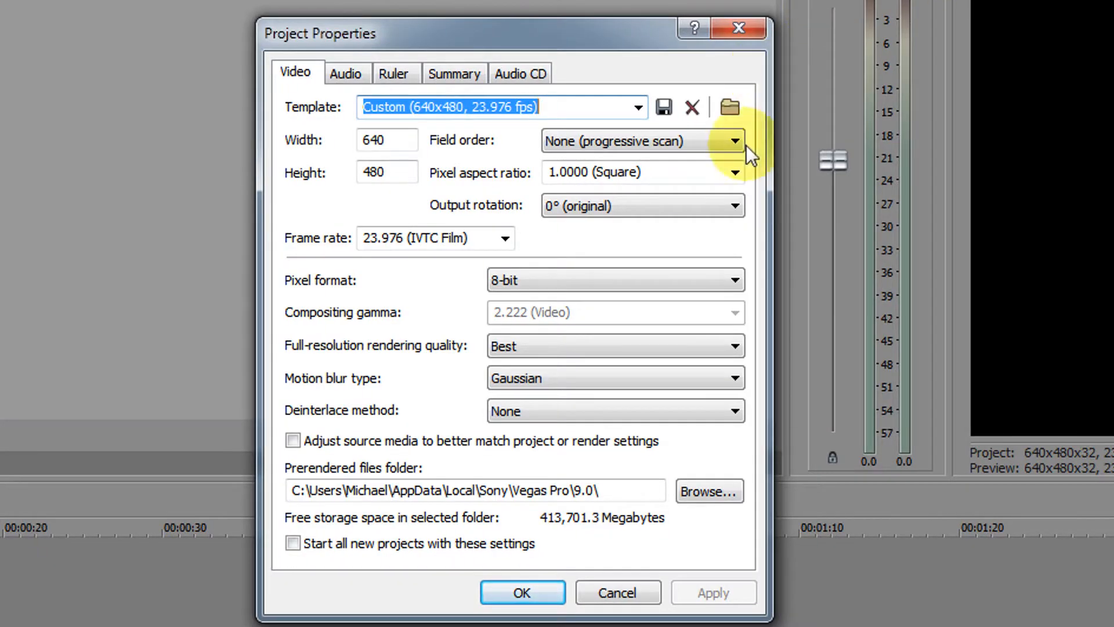
{"action": "left_click", "coordinate": [734, 173]}
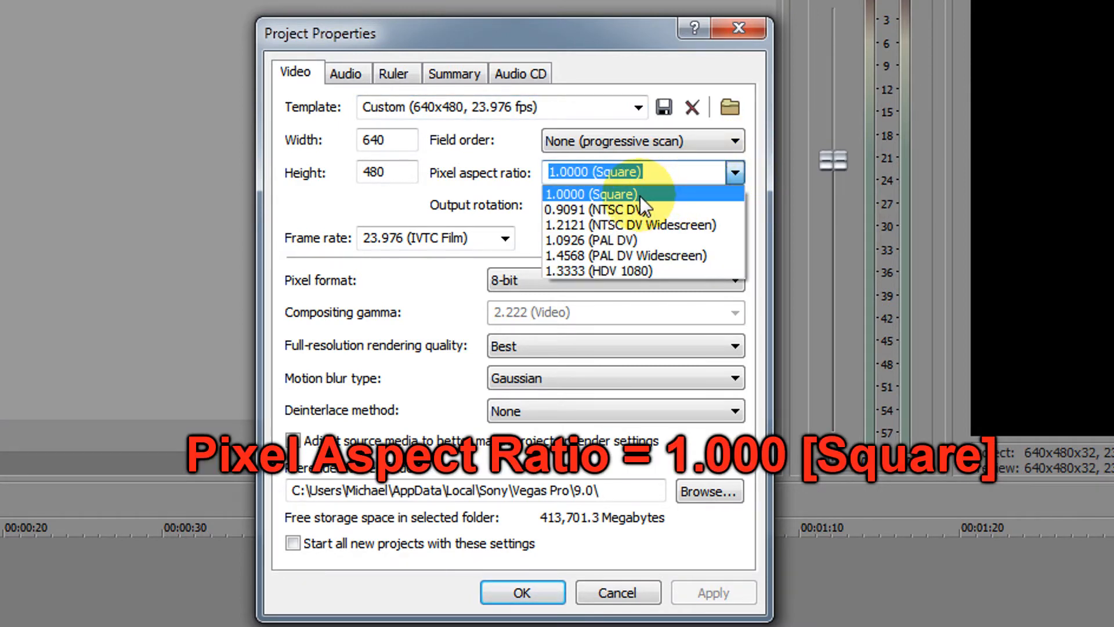
{"action": "left_click", "coordinate": [639, 196]}
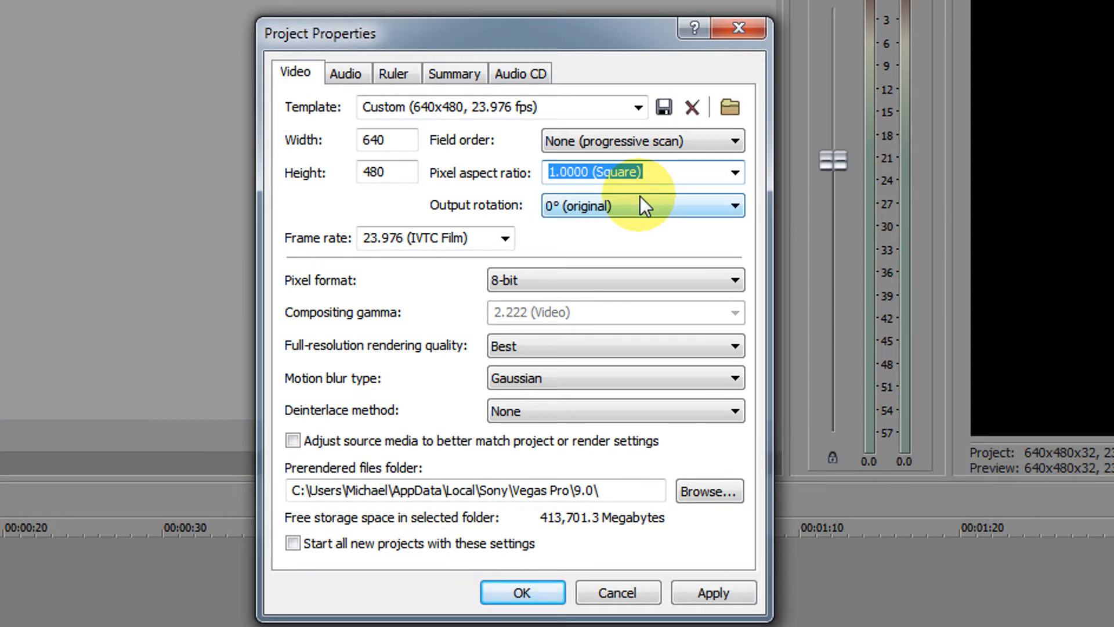
{"action": "left_click", "coordinate": [639, 196]}
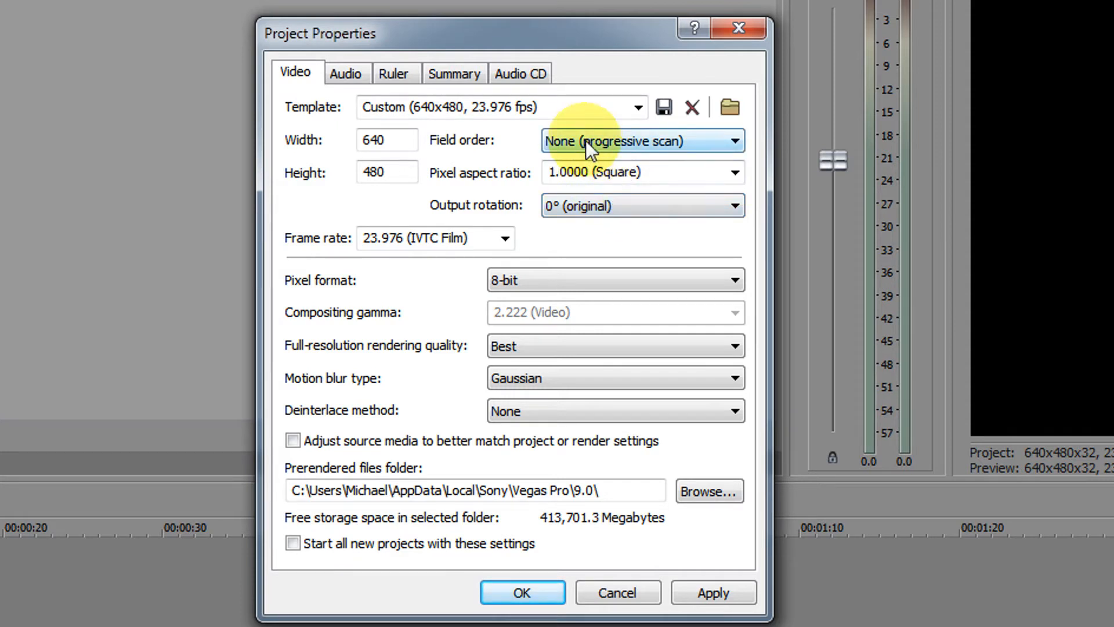
Set the project's field order to None (progressive scan).
{"action": "left_click", "coordinate": [586, 140]}
{"action": "left_click", "coordinate": [591, 161]}
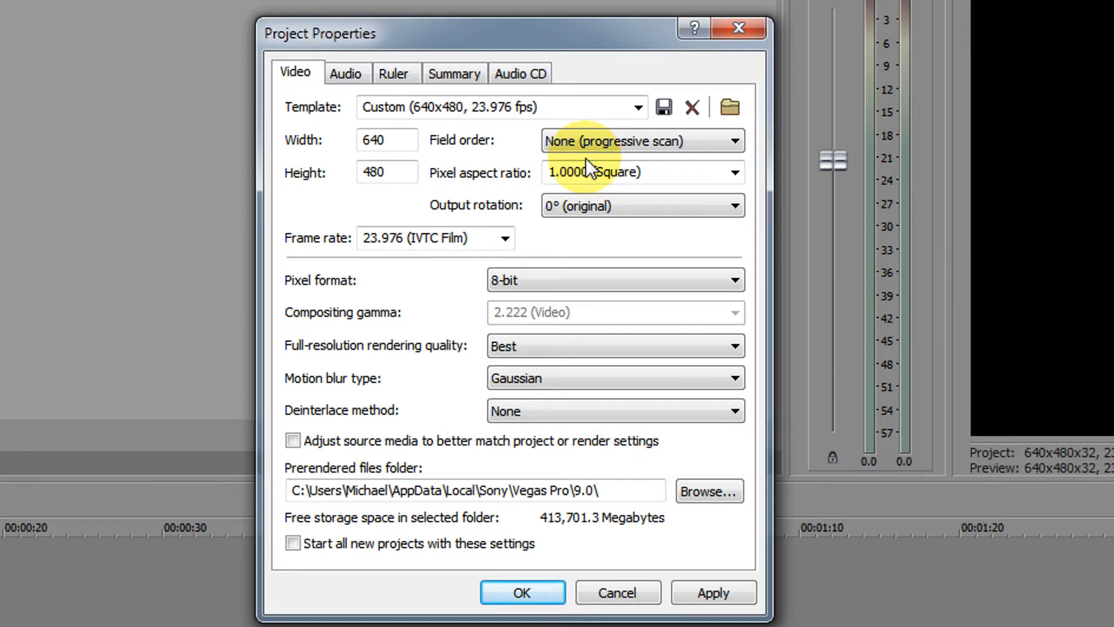
{"action": "left_click", "coordinate": [599, 142]}
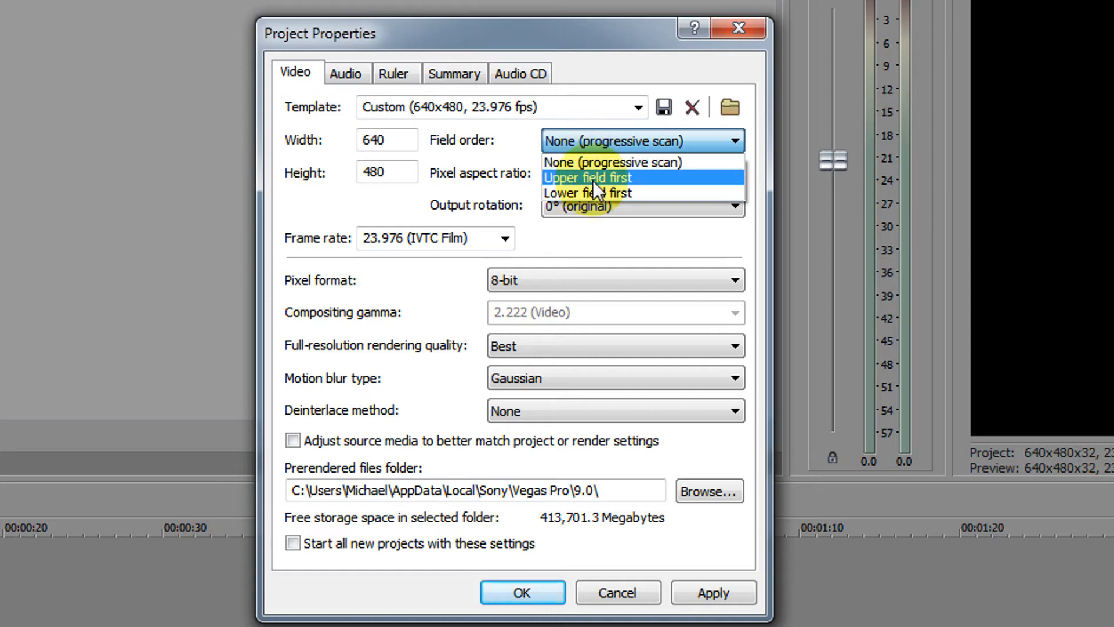
{"action": "left_click", "coordinate": [604, 140]}
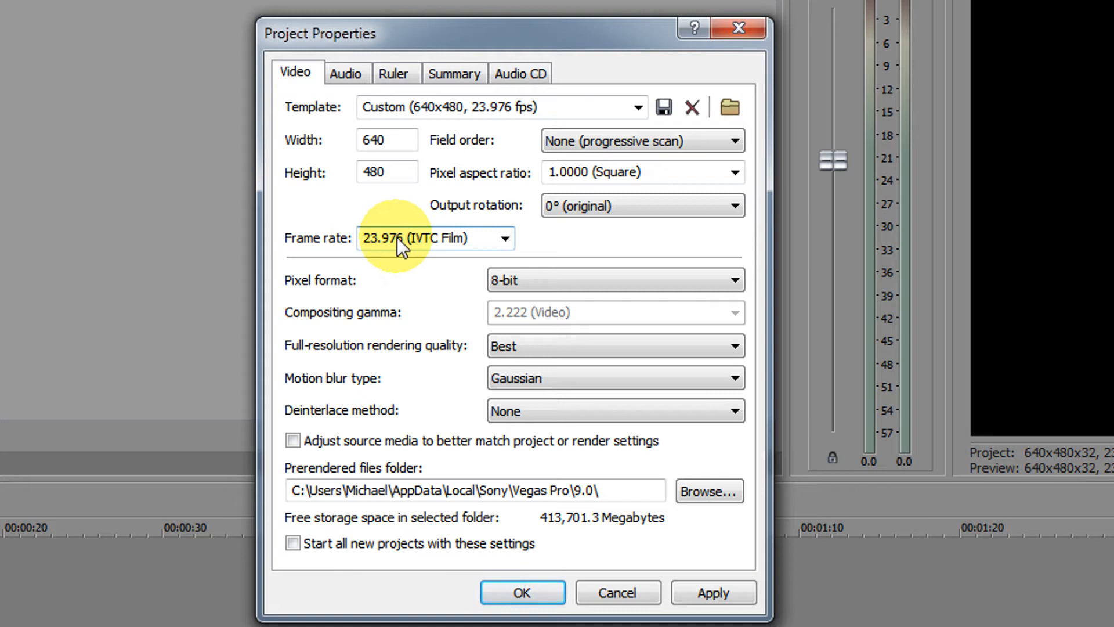
Set the project's frame rate to 23.976 (IVTC Film) and the deinterlace method to None.
{"action": "left_click", "coordinate": [505, 238]}
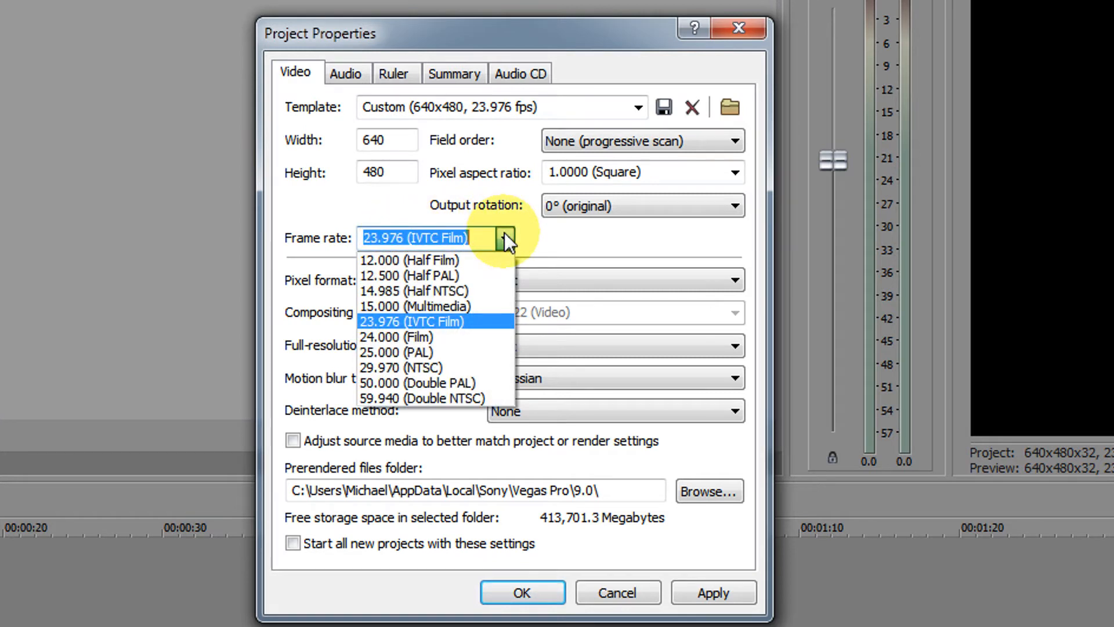
{"action": "left_click", "coordinate": [541, 231]}
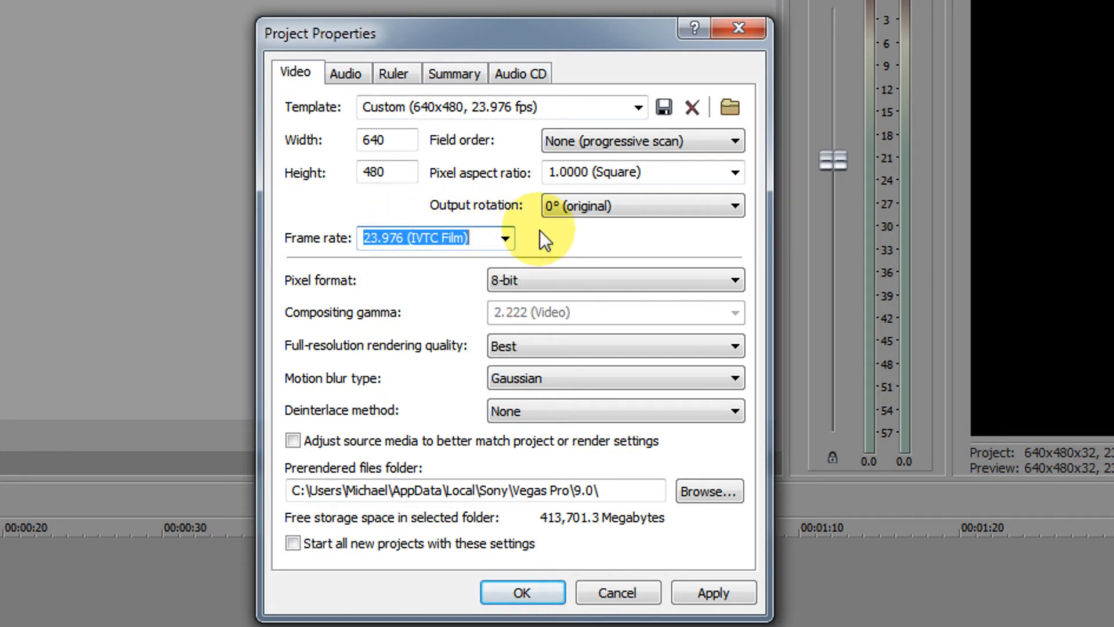
{"action": "left_click", "coordinate": [505, 237]}
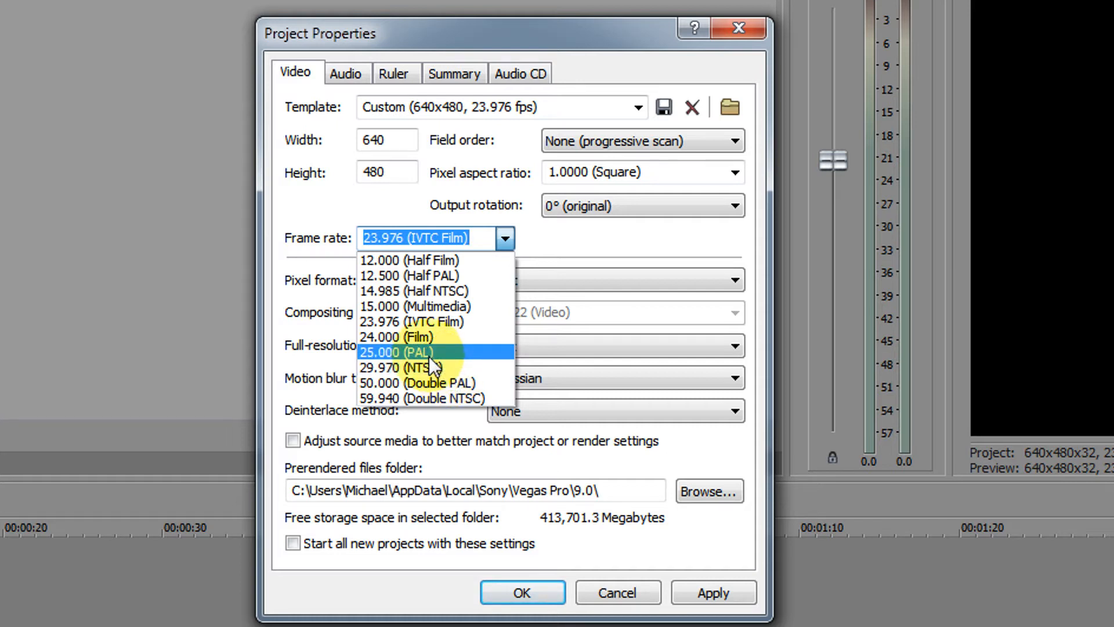
{"action": "left_click", "coordinate": [475, 322]}
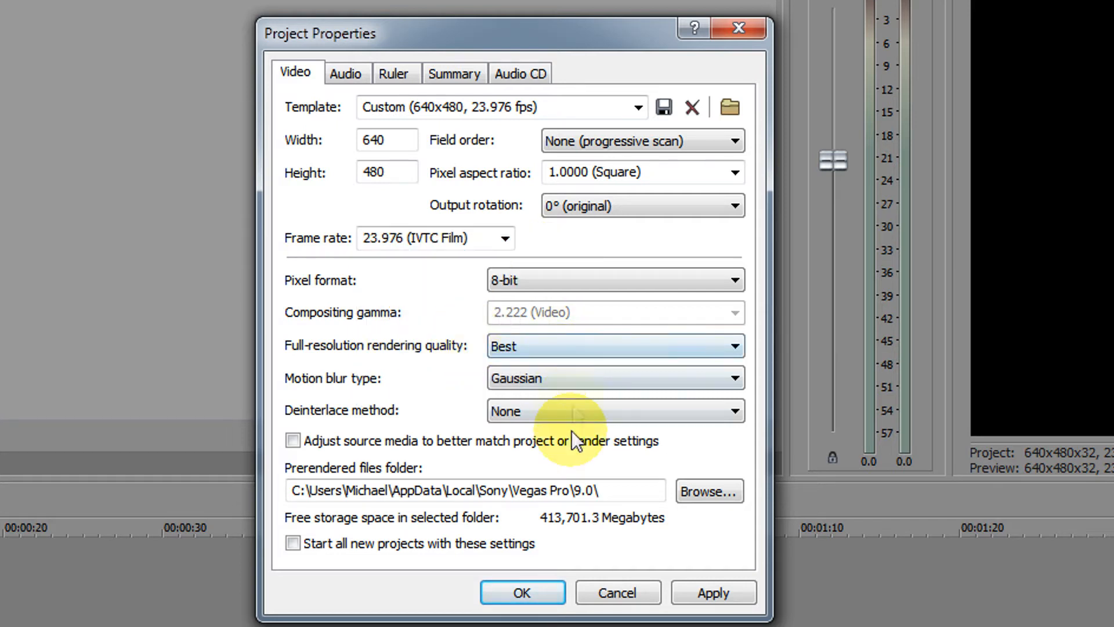
{"action": "left_click", "coordinate": [573, 412]}
{"action": "left_click", "coordinate": [513, 427]}
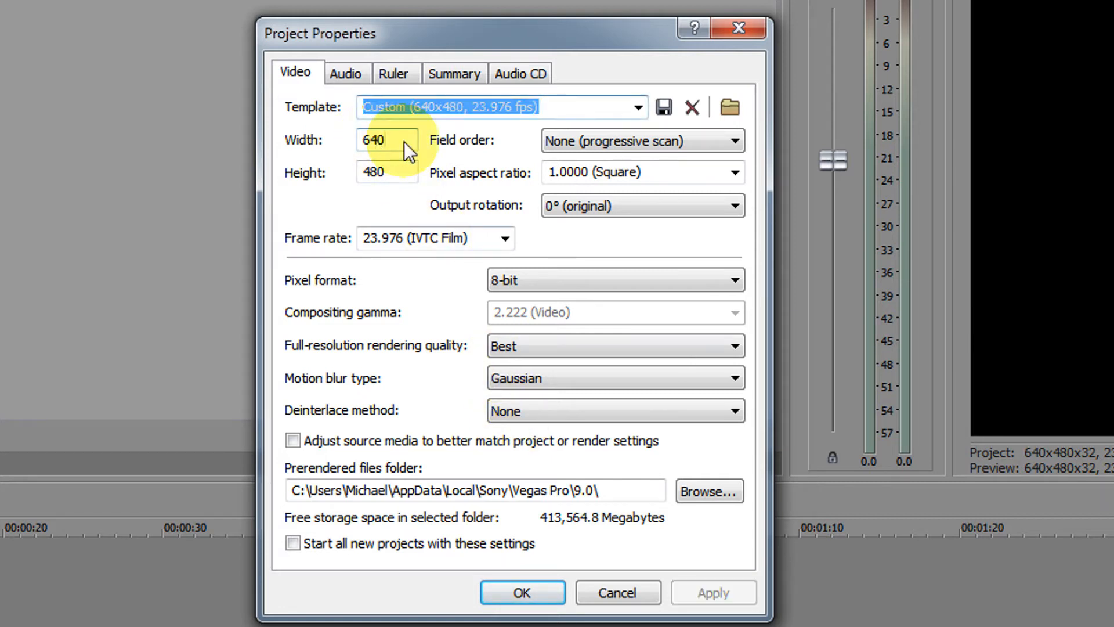
Try project widths of 720 and 854, and return the width to 640.
{"action": "left_click_drag", "start_coordinate": [404, 142], "coordinate": [344, 139]}
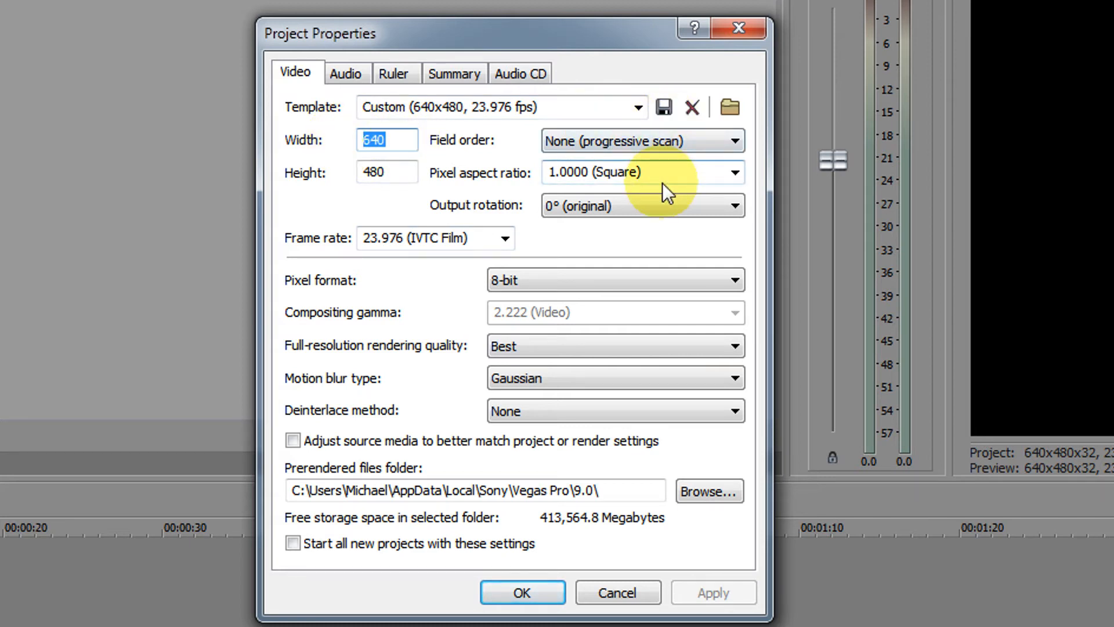
{"action": "type", "text": "720"}
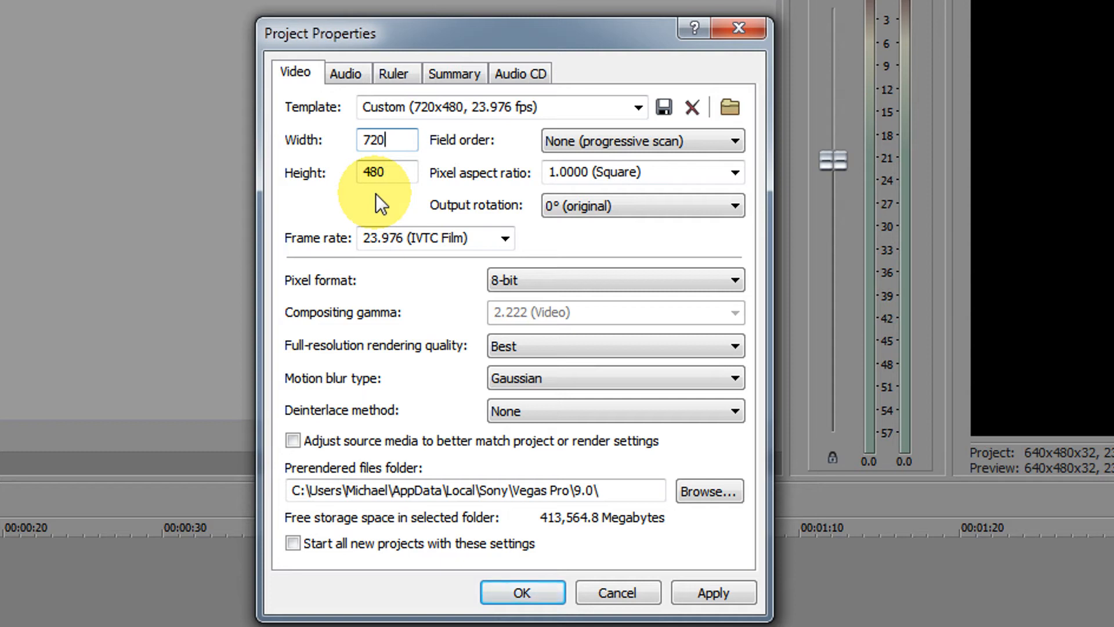
{"action": "left_click_drag", "start_coordinate": [392, 144], "coordinate": [339, 138]}
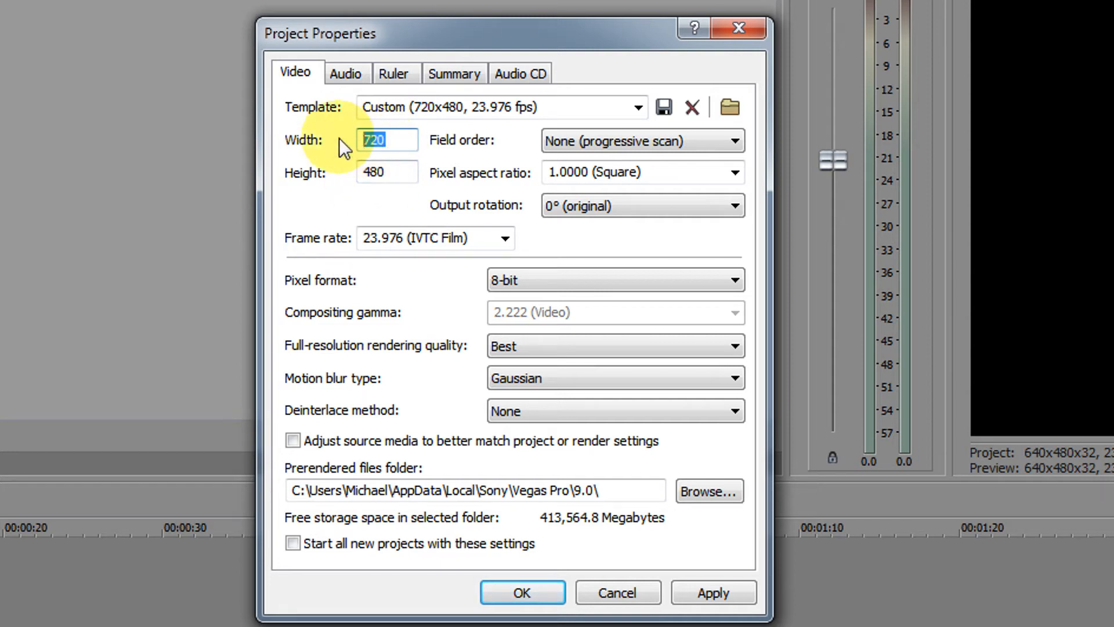
{"action": "type", "text": "854"}
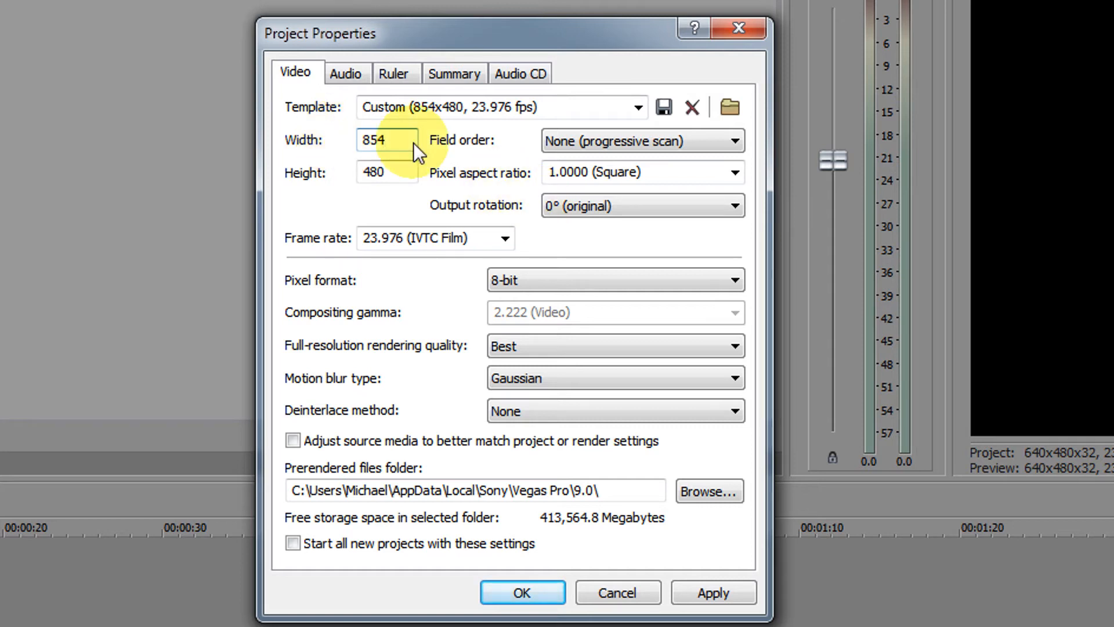
{"action": "left_click_drag", "start_coordinate": [414, 142], "coordinate": [287, 140]}
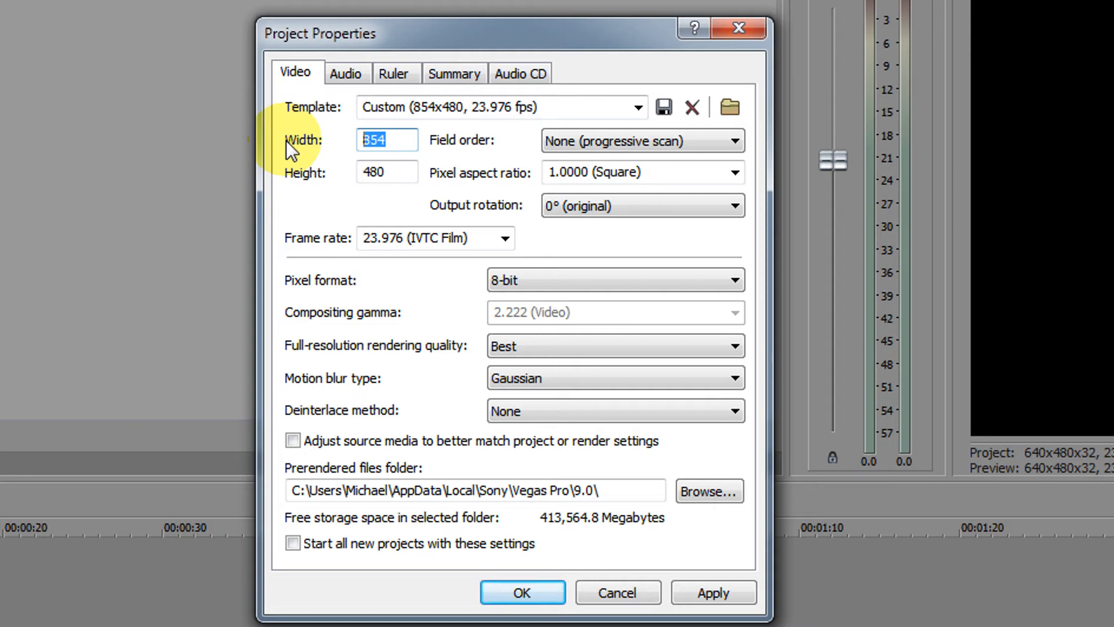
{"action": "type", "text": "640"}
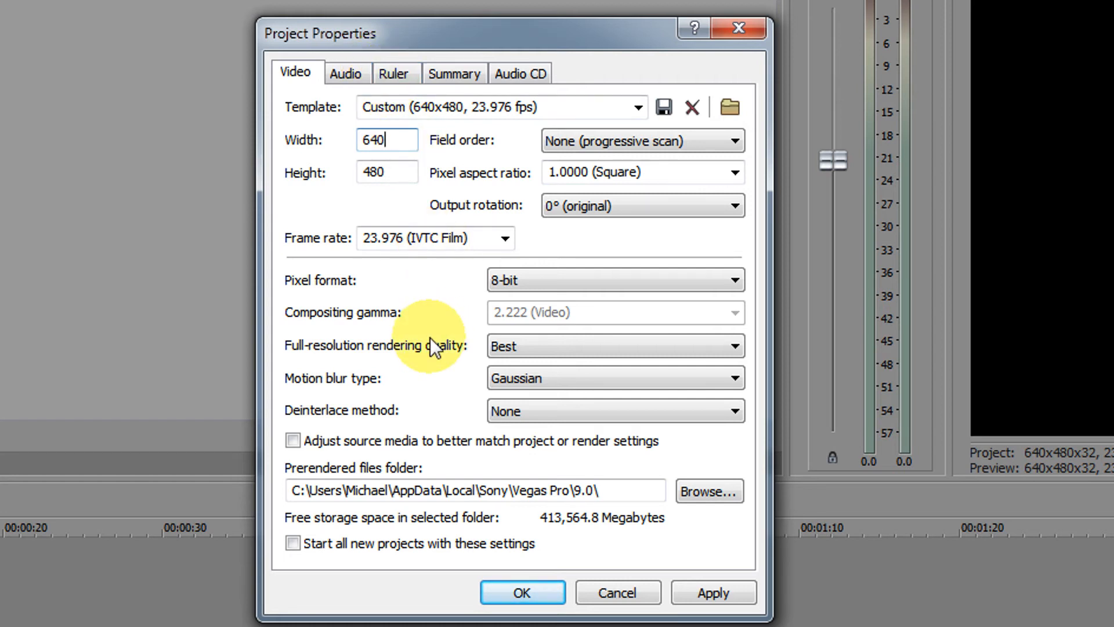
Set the resample and stretch quality to Best in the project's audio properties.
{"action": "left_click", "coordinate": [346, 72]}
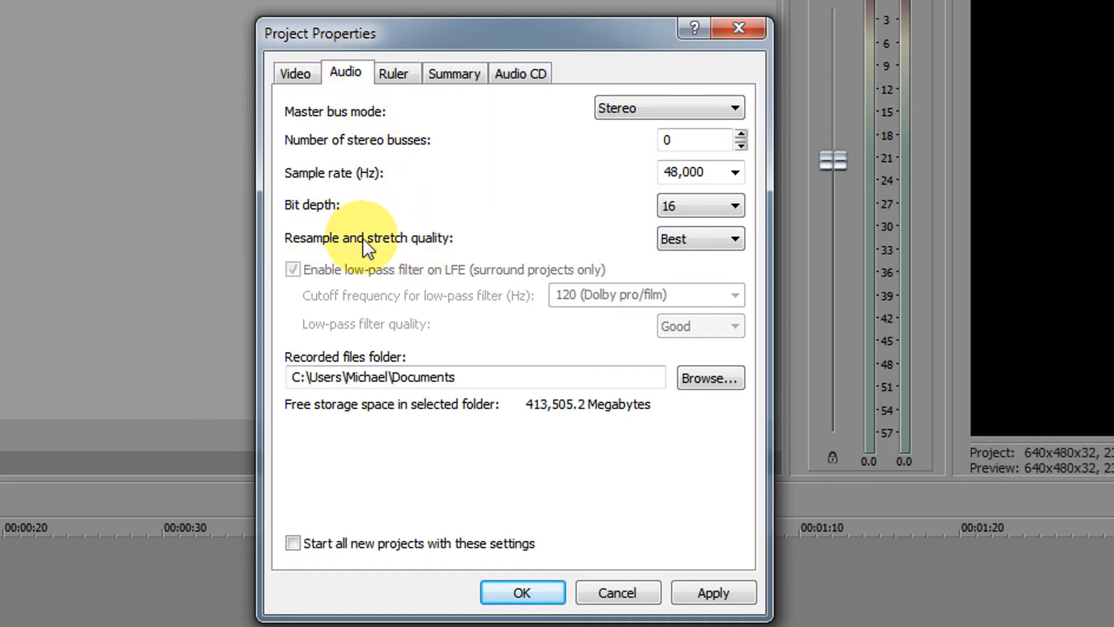
{"action": "left_click", "coordinate": [702, 241]}
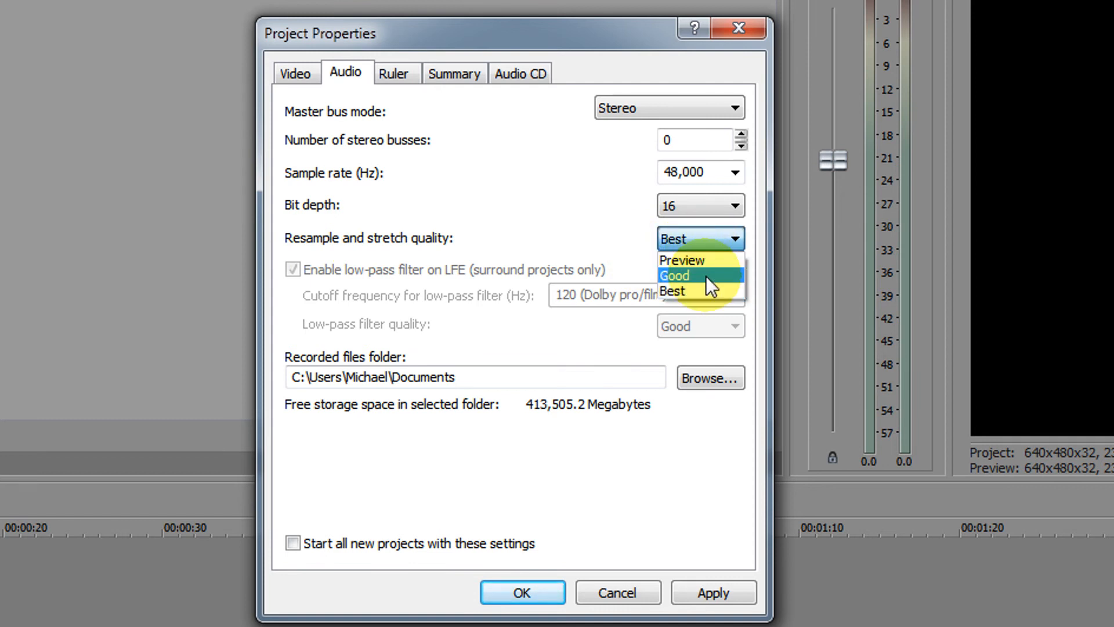
{"action": "left_click", "coordinate": [705, 274]}
{"action": "left_click", "coordinate": [700, 246]}
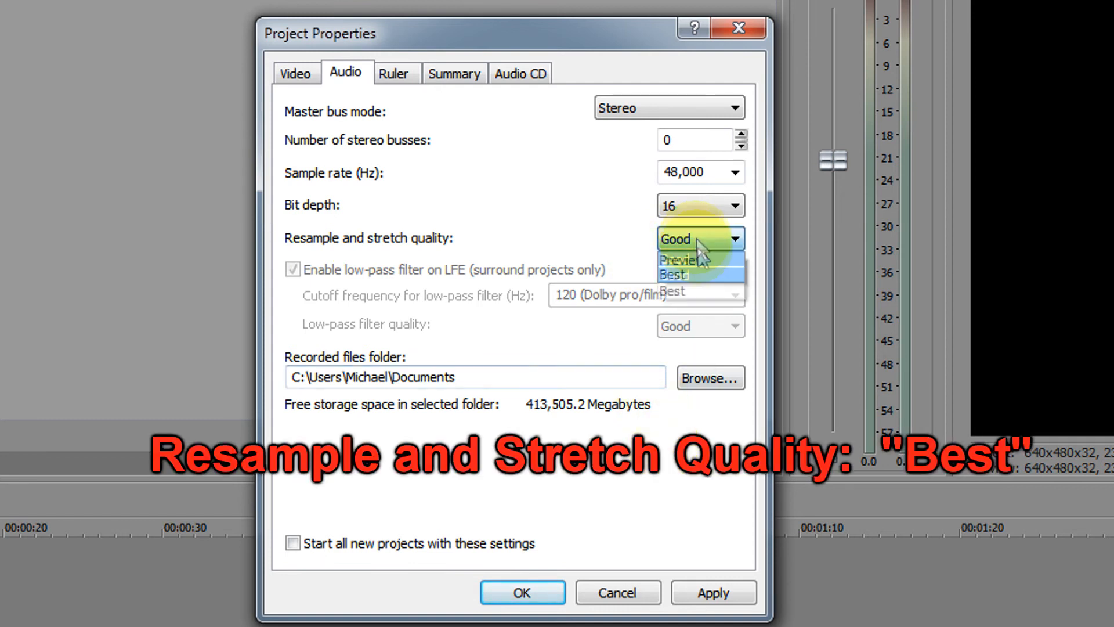
{"action": "left_click", "coordinate": [698, 291]}
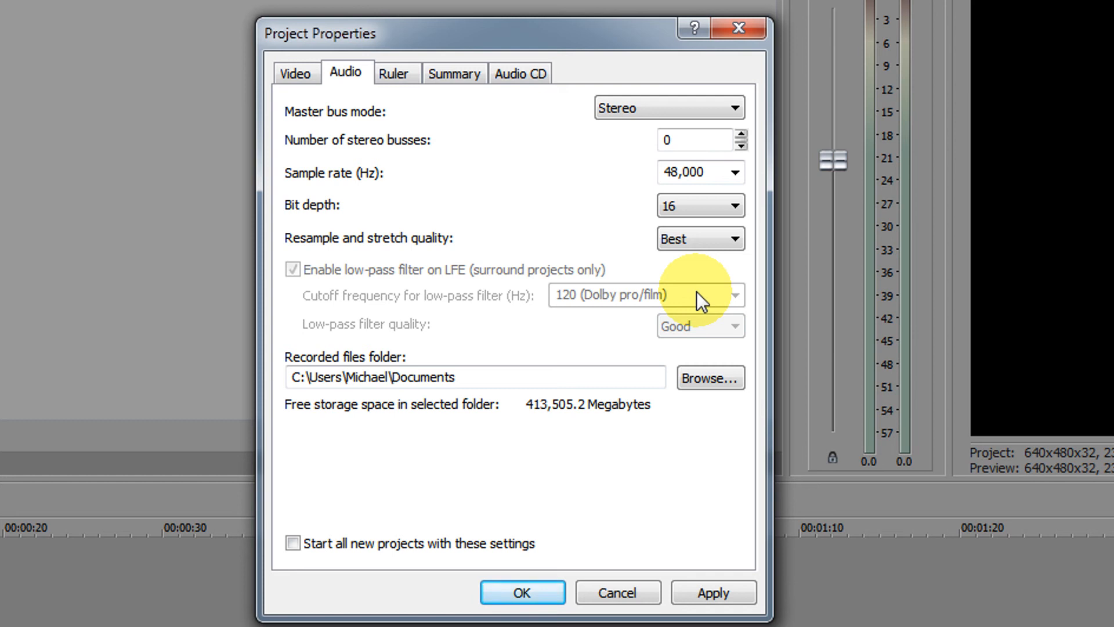
Set the project's audio sample rate to 44,100 Hz and accept the project properties.
{"action": "left_click", "coordinate": [735, 170]}
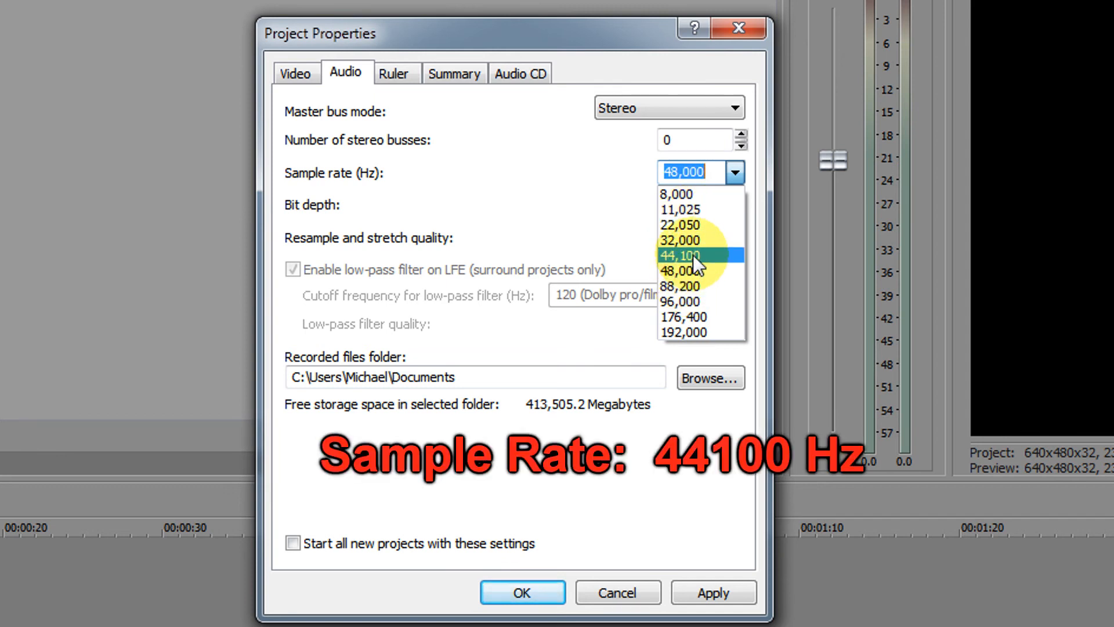
{"action": "left_click", "coordinate": [693, 255]}
{"action": "left_click", "coordinate": [530, 589]}
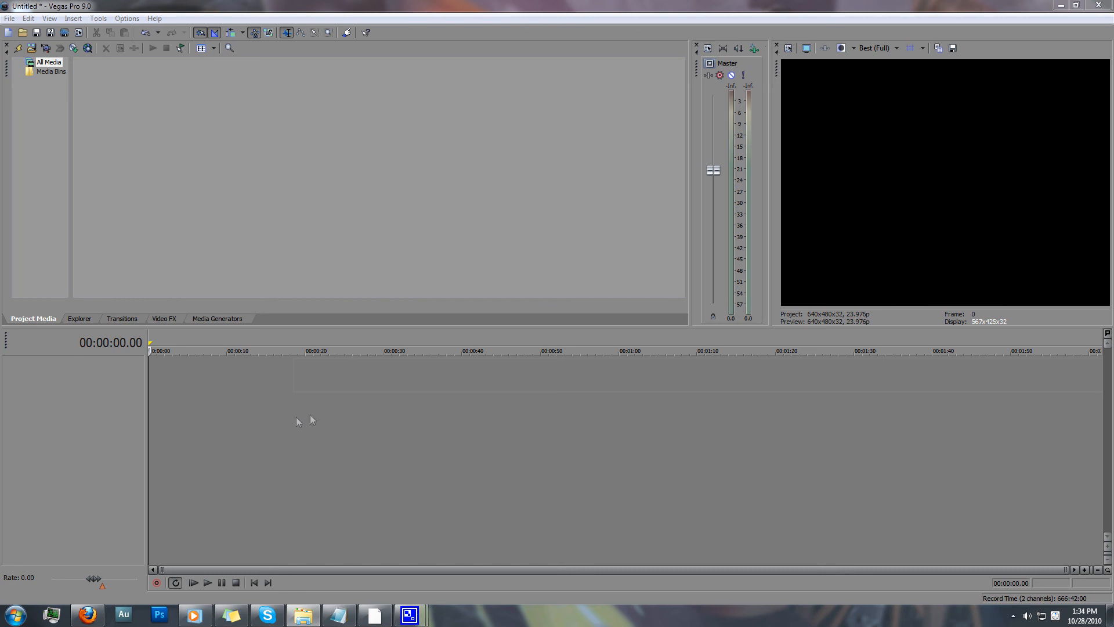
Add Track 2.avi to the timeline as a video track and change one of the event's switches.
{"action": "left_click_drag", "start_coordinate": [238, 392], "coordinate": [234, 391]}
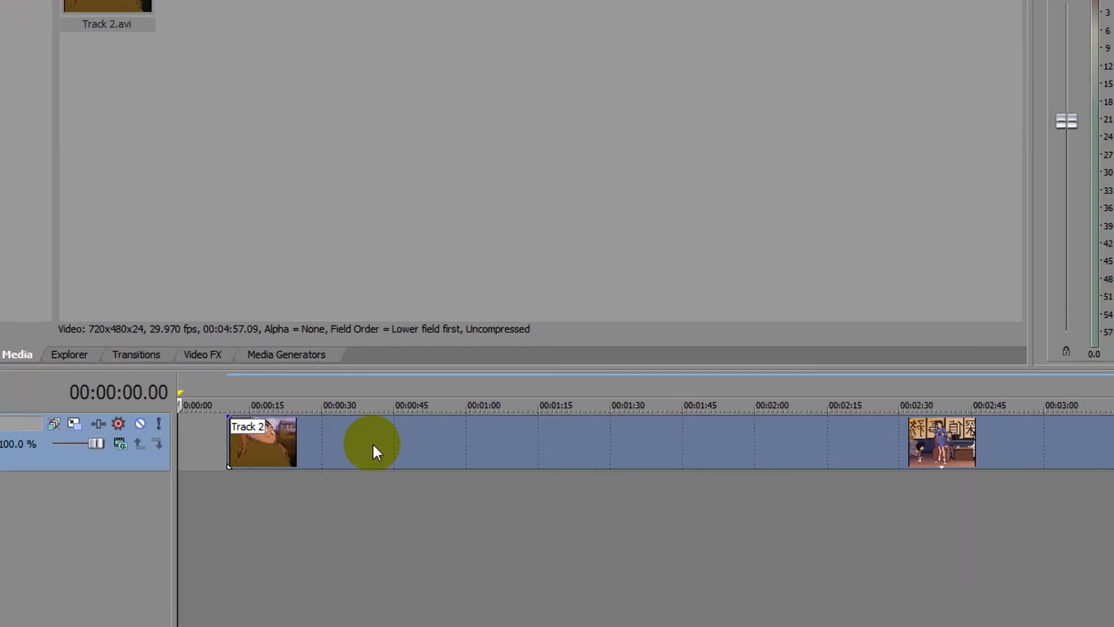
{"action": "right_click", "coordinate": [371, 442]}
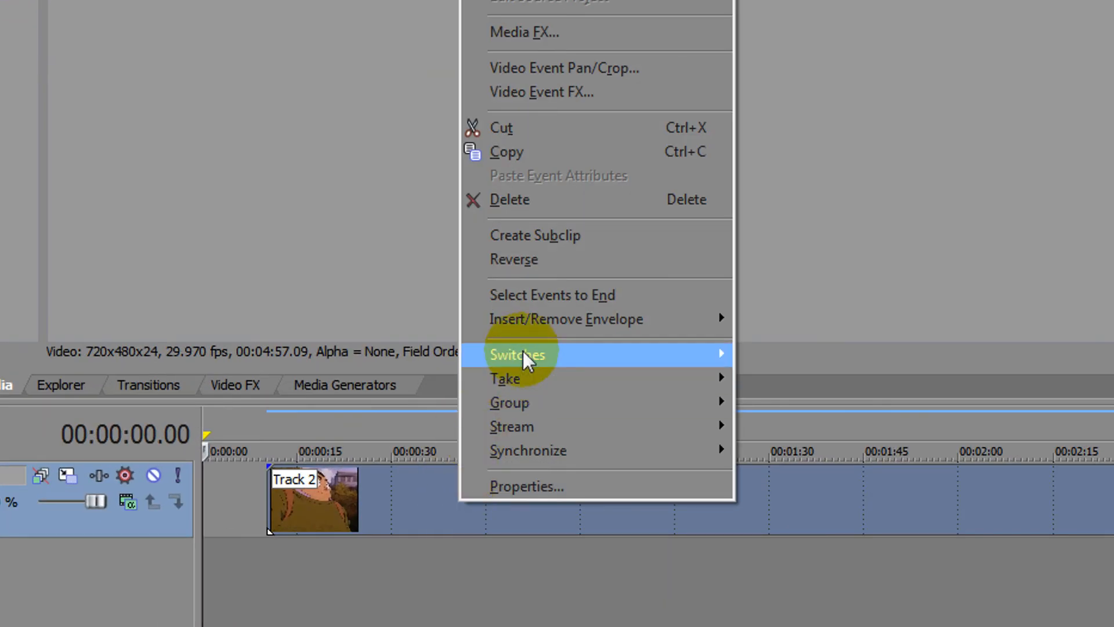
{"action": "mouse_move", "coordinate": [423, 326]}
{"action": "left_click", "coordinate": [856, 548]}
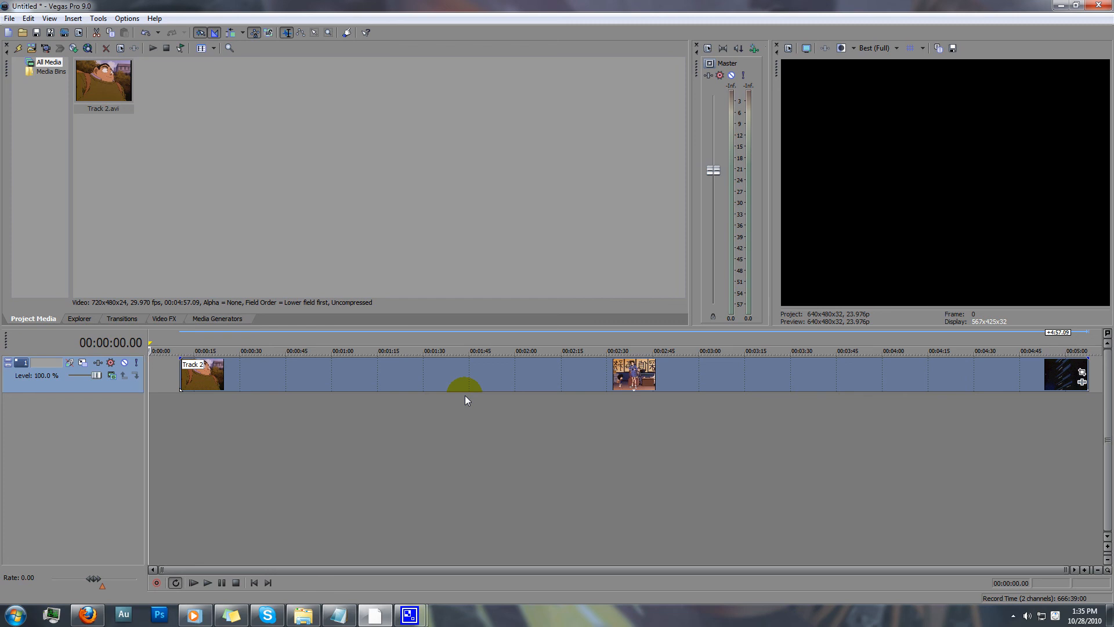
Preview the Track 2 clip at several points along the timeline, including about 00:03:00.
{"action": "left_click", "coordinate": [314, 378]}
{"action": "left_click", "coordinate": [700, 375]}
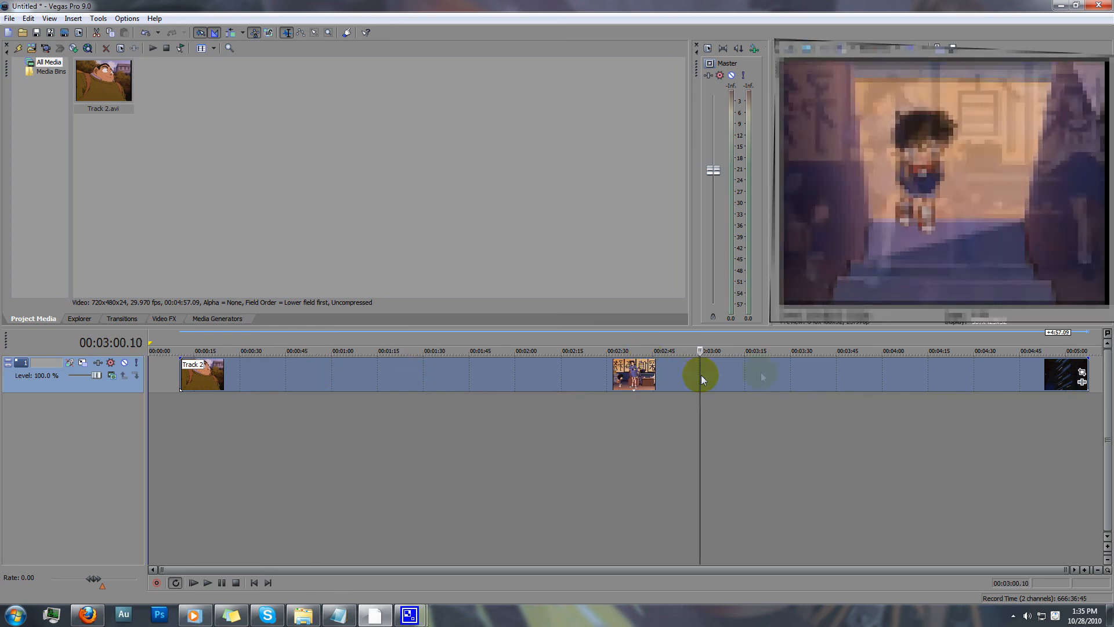
{"action": "left_click", "coordinate": [885, 368]}
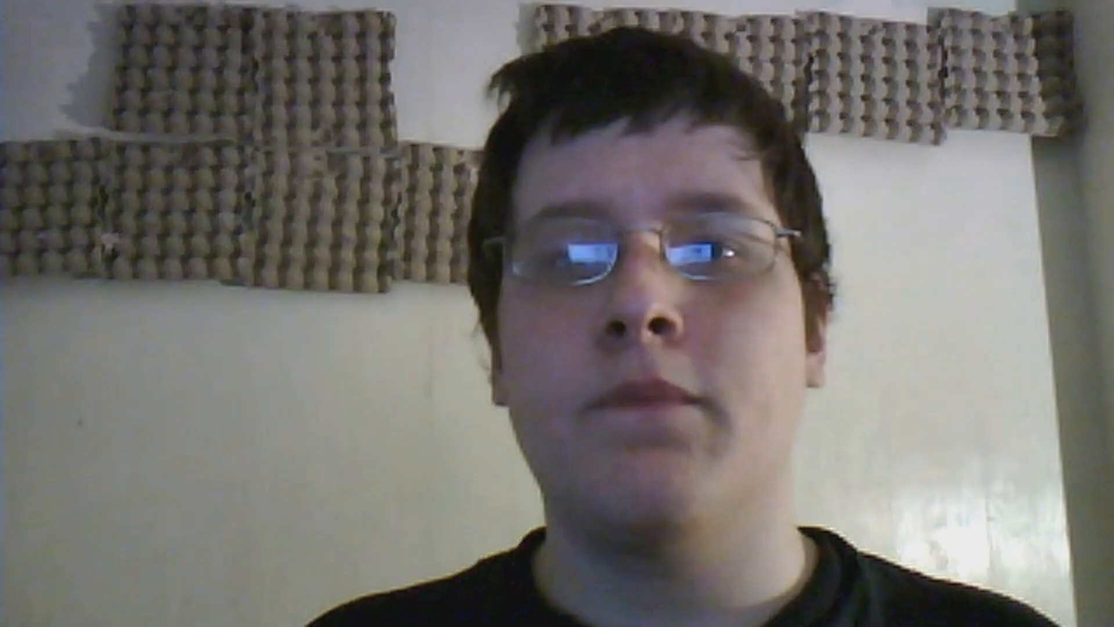